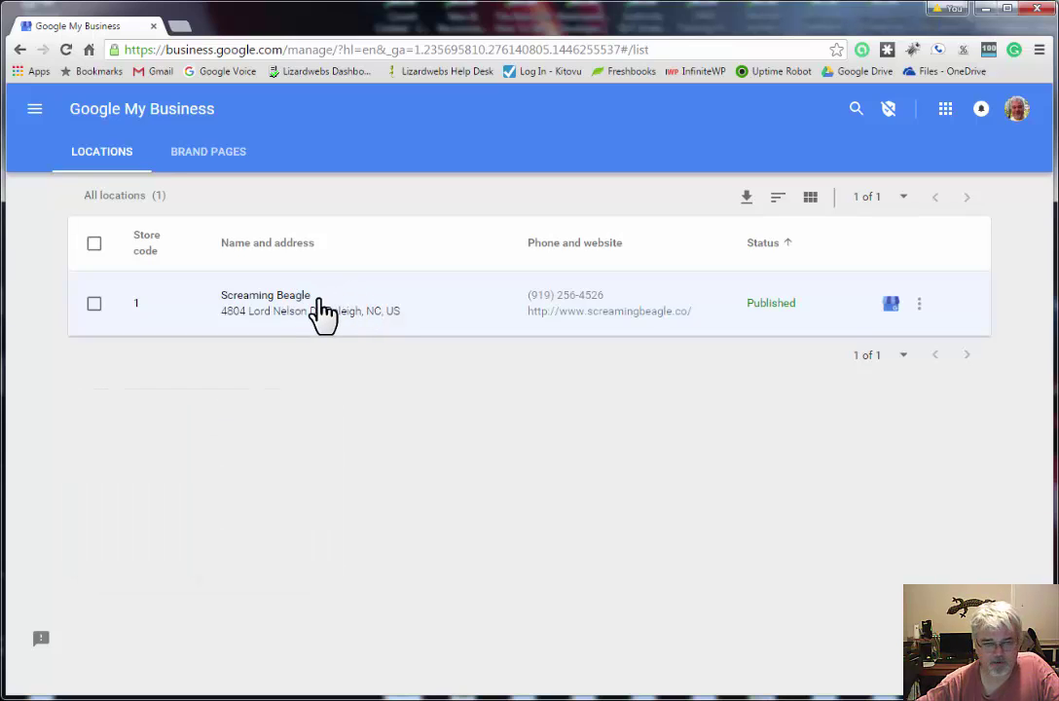
# Review the location details of Screaming Beagle, including its photo links, and return to the locations list
pyautogui.click(319, 301)
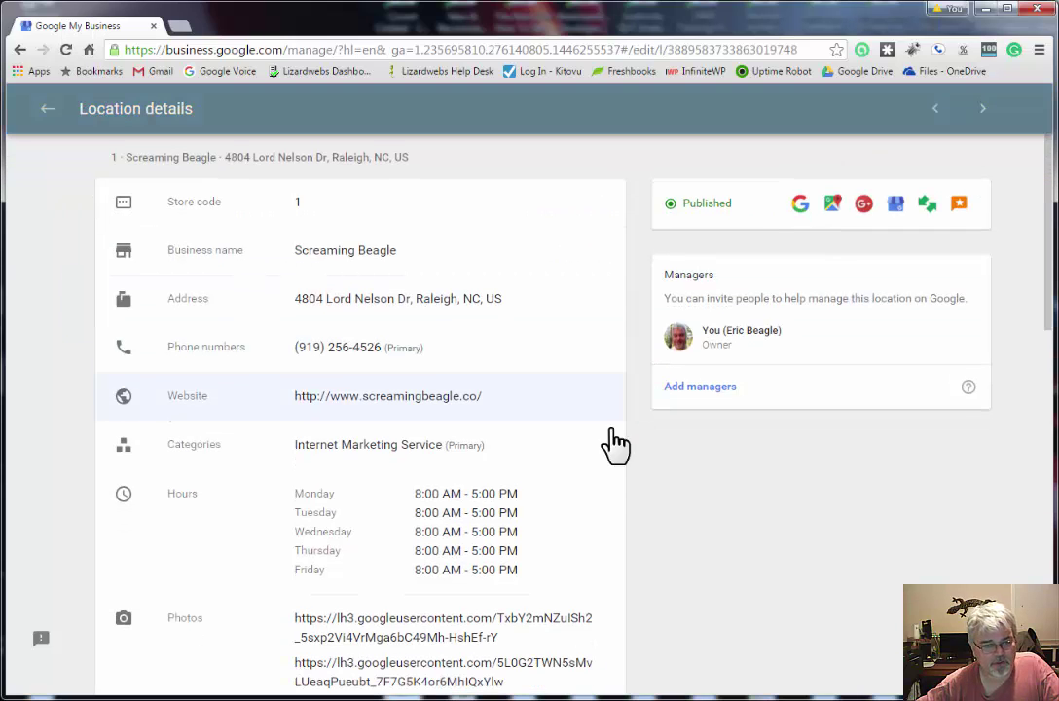
pyautogui.scroll(-6, 664, 501)
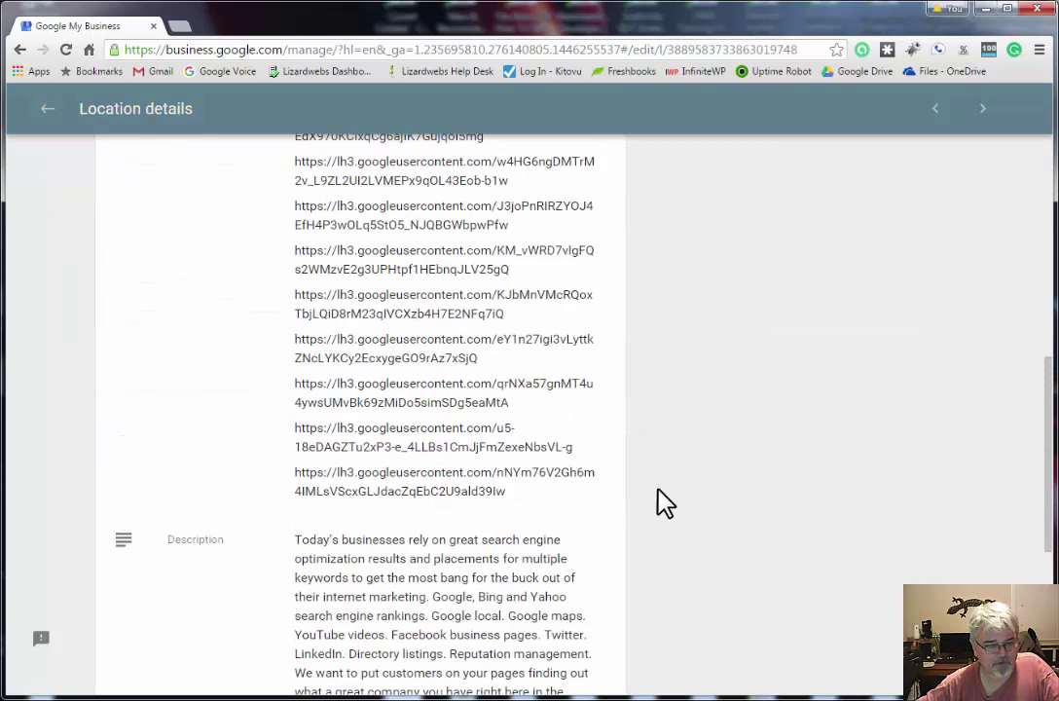
pyautogui.scroll(-4, 664, 503)
pyautogui.scroll(7, 664, 502)
pyautogui.scroll(-3, 664, 495)
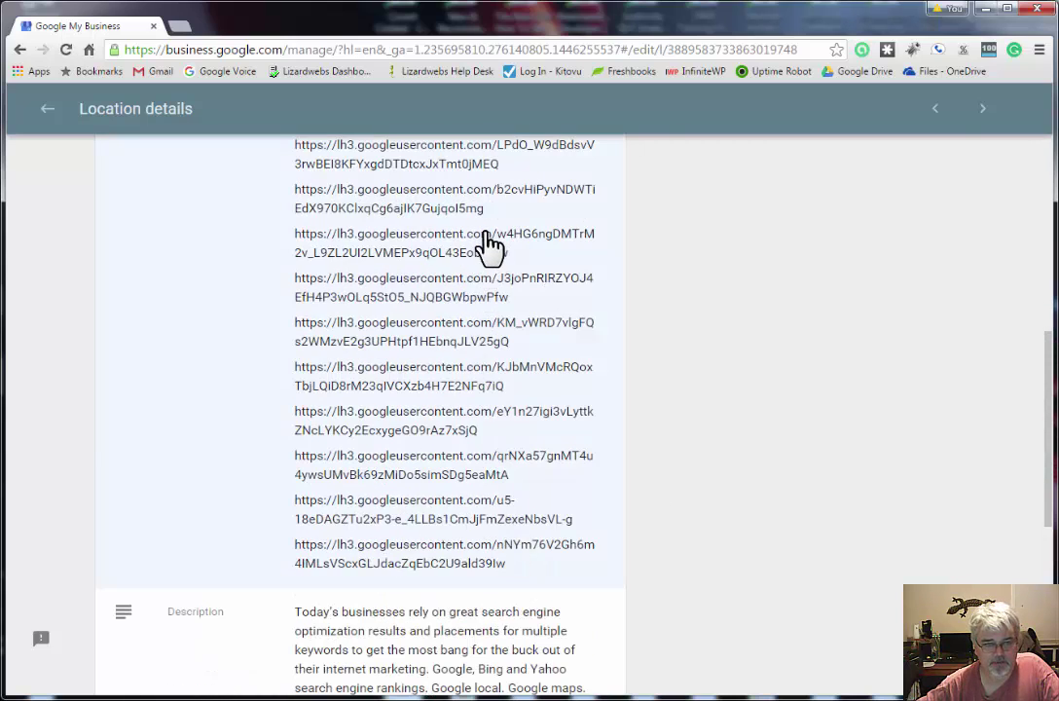
pyautogui.scroll(4, 490, 248)
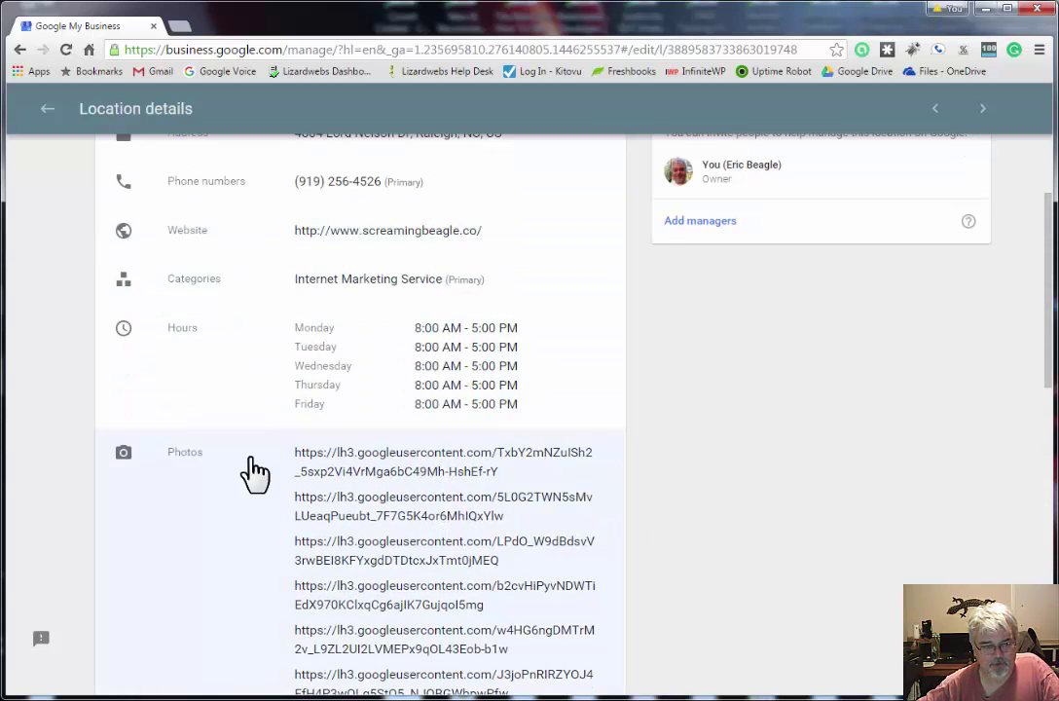
pyautogui.scroll(2, 679, 480)
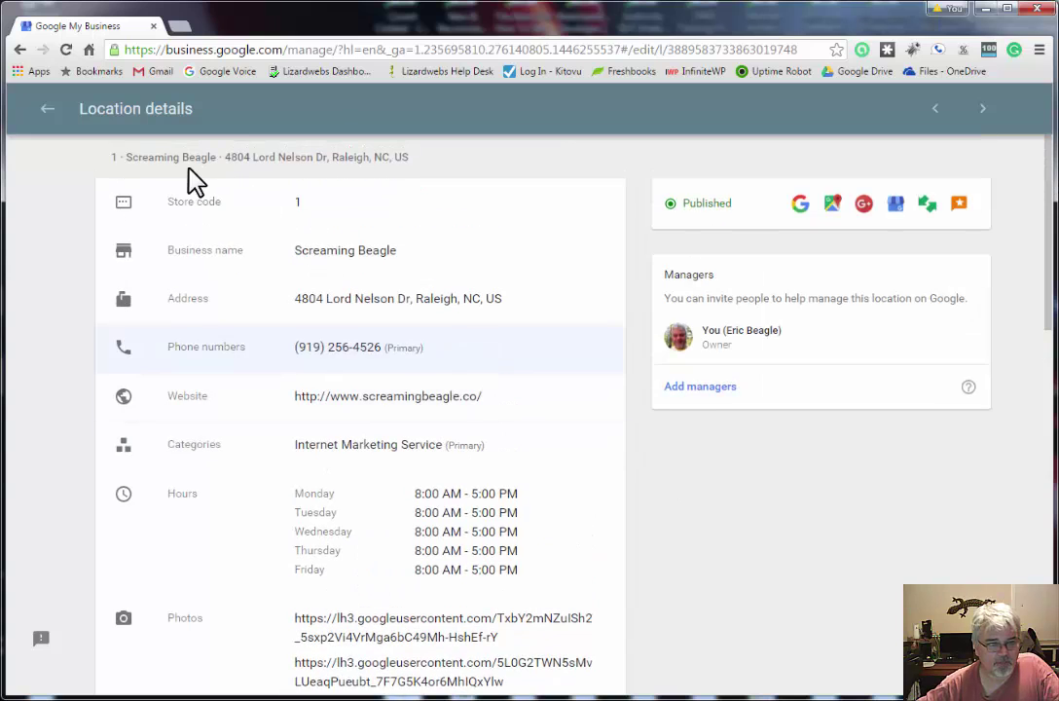
pyautogui.click(55, 112)
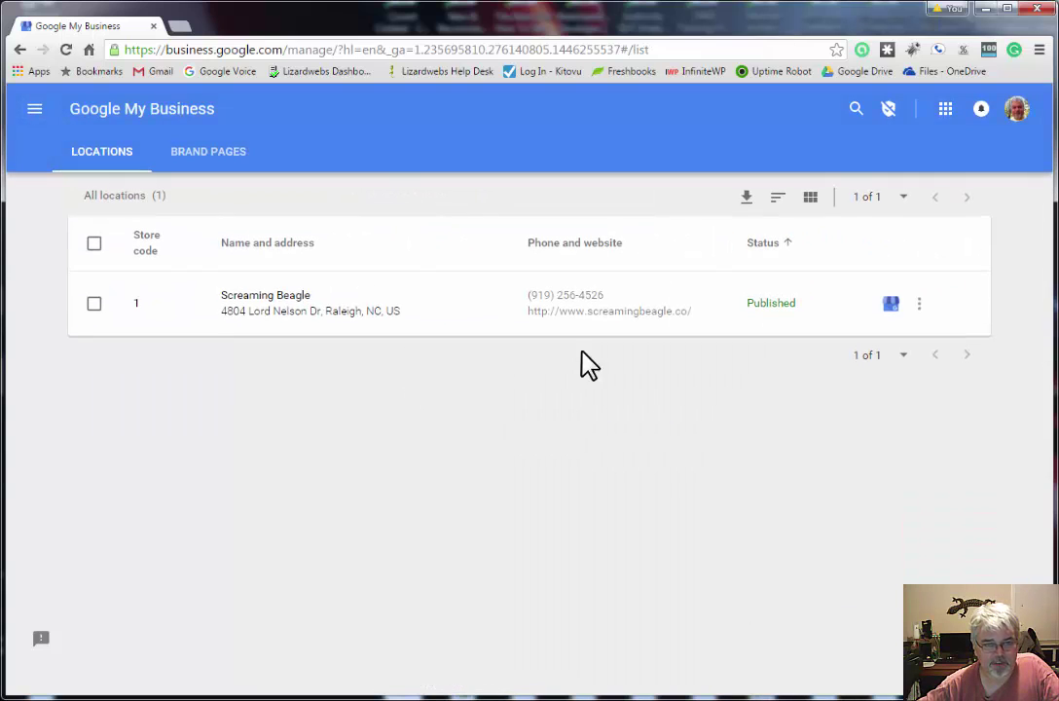
# Open the Screaming Beagle dashboard, go to its photo management, and open the question-mark woman's picture under Photos at work
pyautogui.click(892, 305)
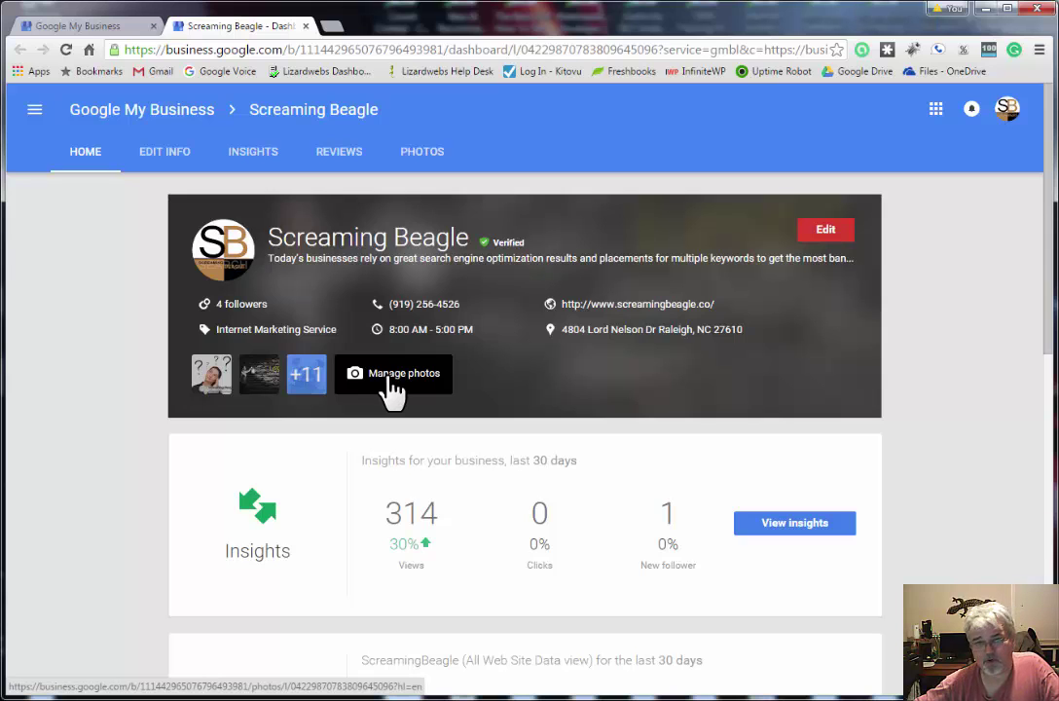
pyautogui.click(392, 384)
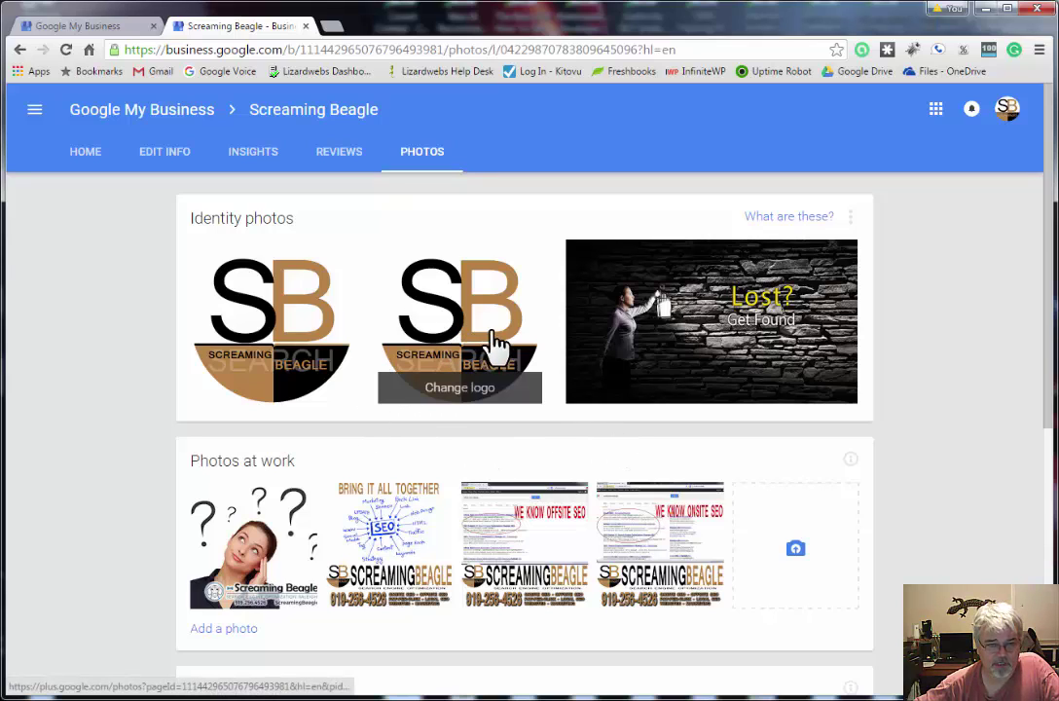
pyautogui.moveTo(718, 373)
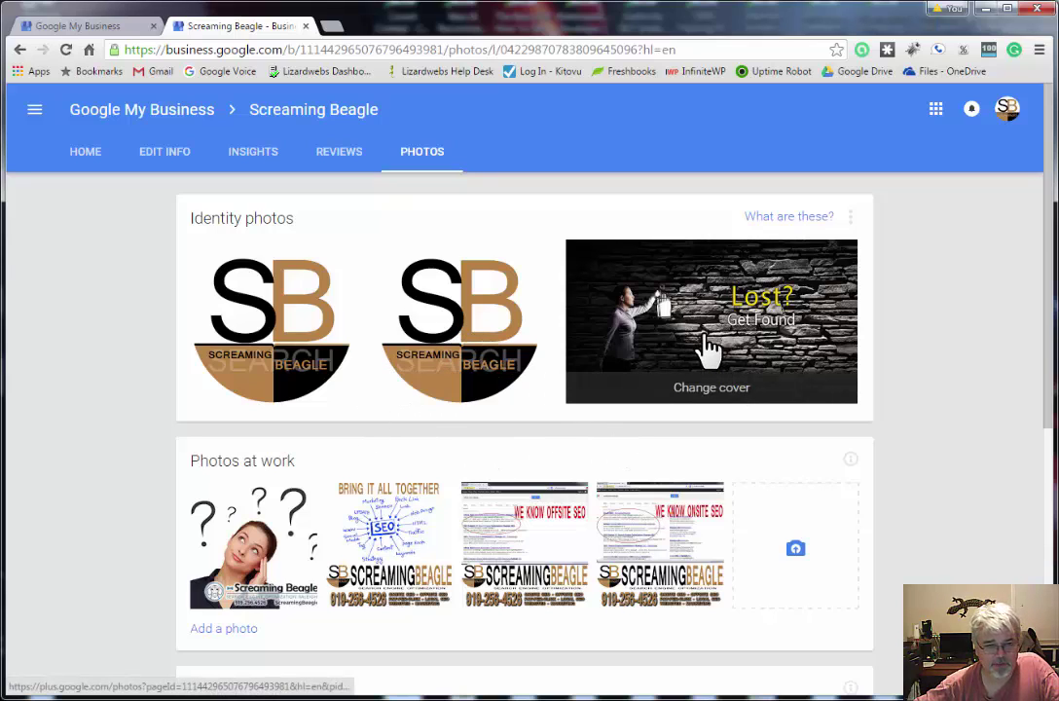
pyautogui.scroll(-2, 609, 424)
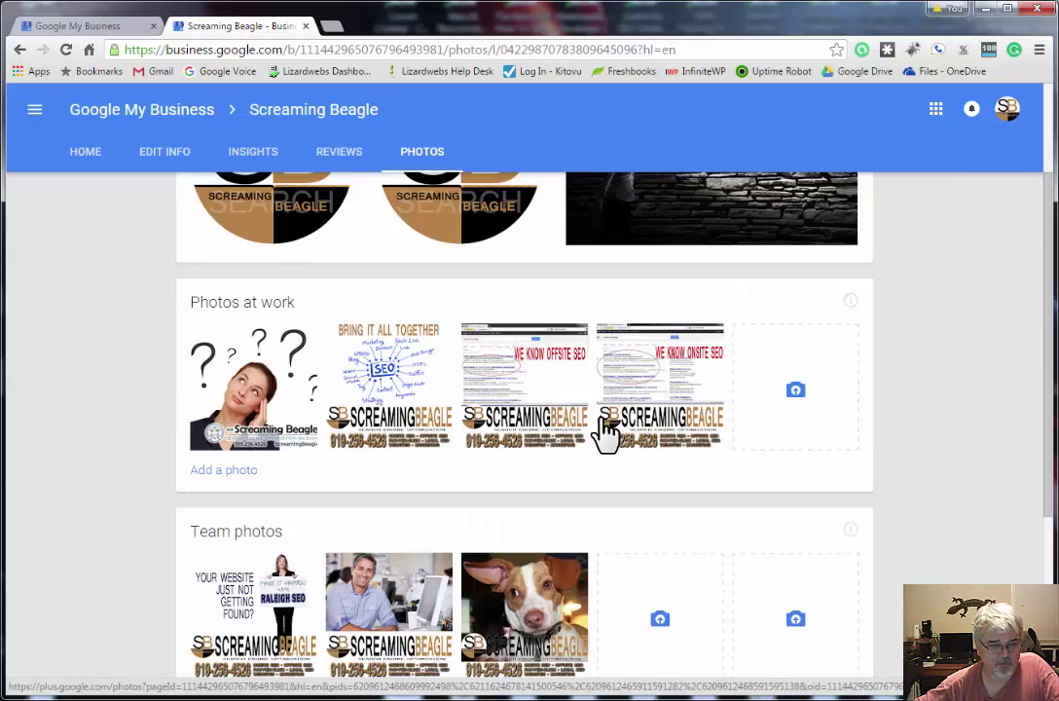
pyautogui.click(255, 375)
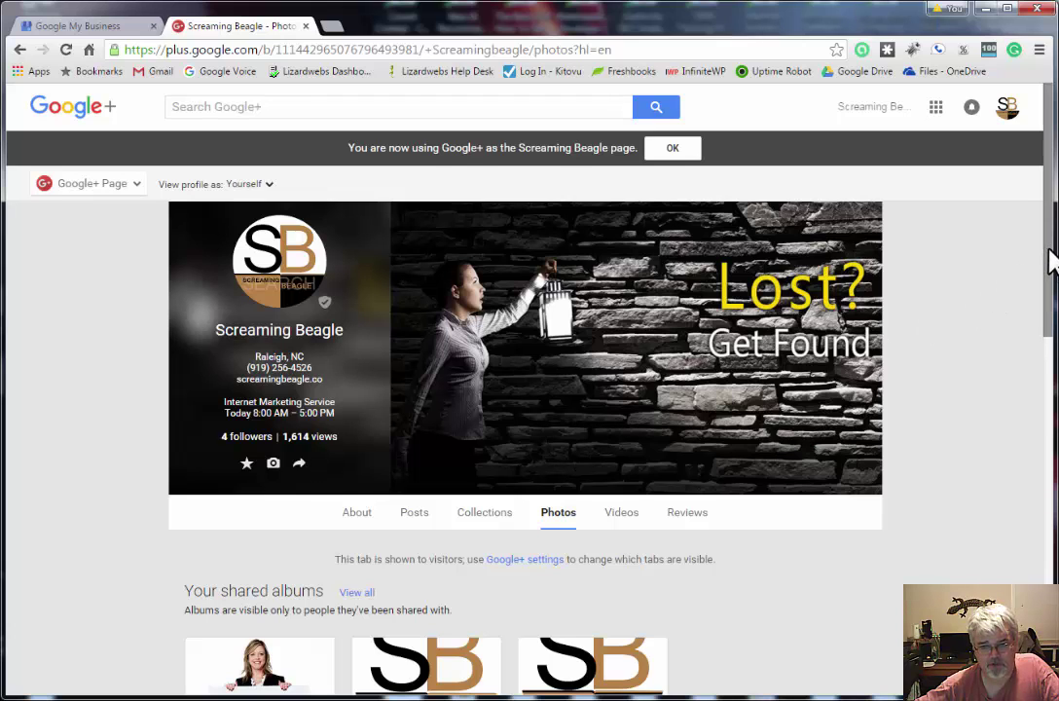
# Browse all photos of Screaming Beagle on its Google+ page and open the picture of the woman with question marks
pyautogui.moveTo(1050, 261); pyautogui.dragTo(1048, 432)
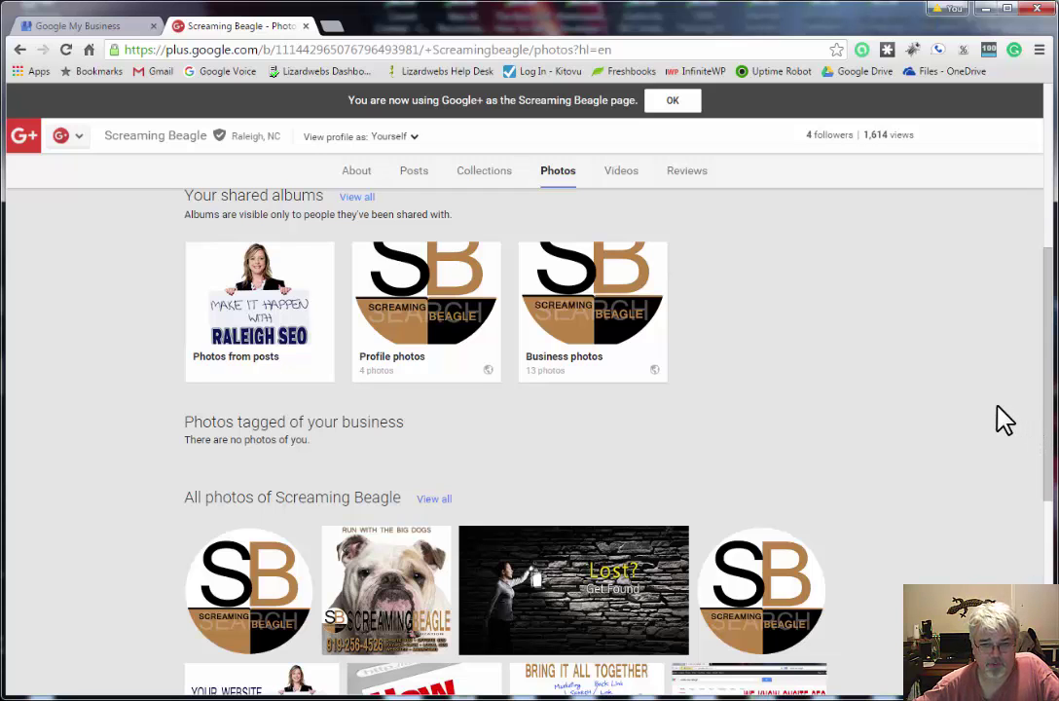
pyautogui.moveTo(1049, 394); pyautogui.dragTo(1049, 457)
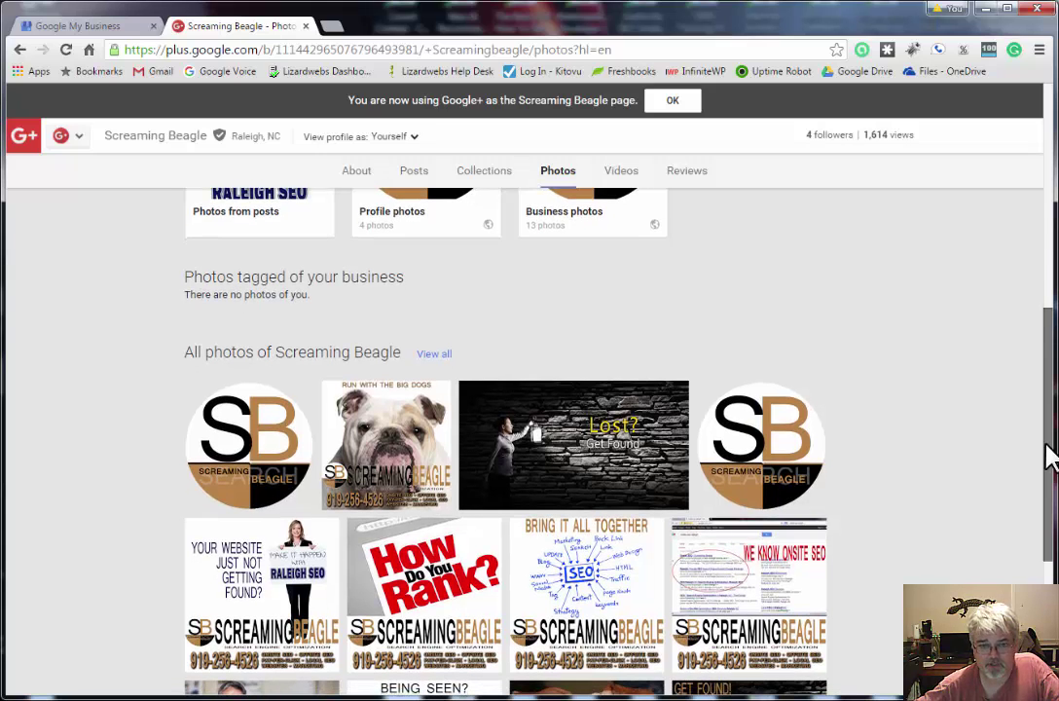
pyautogui.moveTo(1050, 457); pyautogui.dragTo(1045, 609)
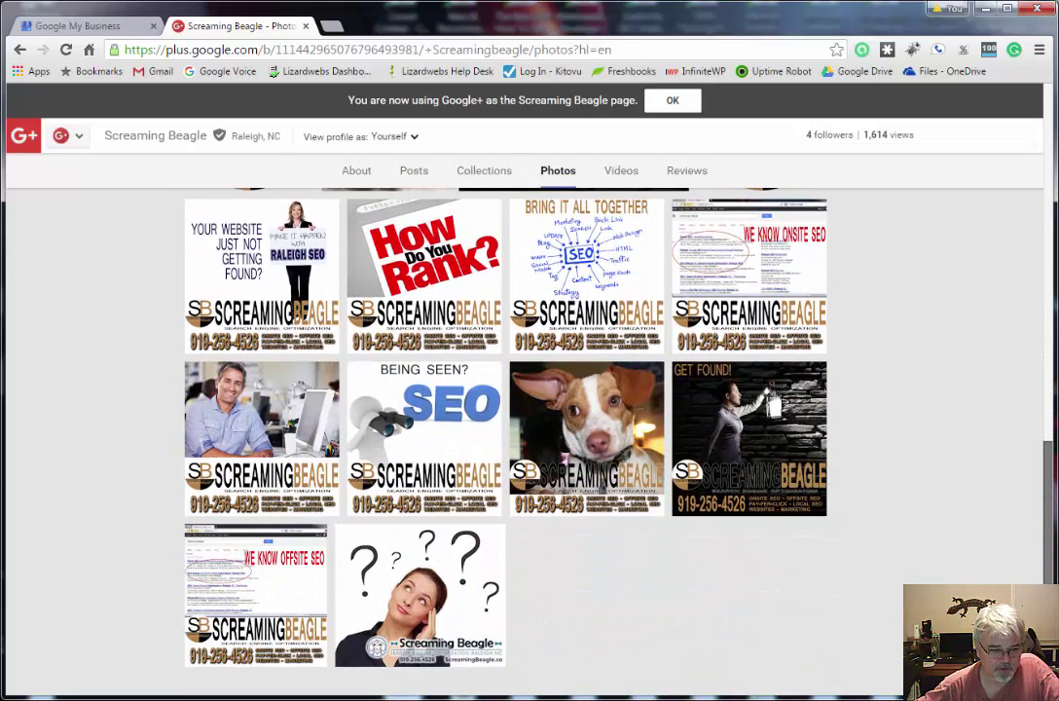
pyautogui.click(429, 615)
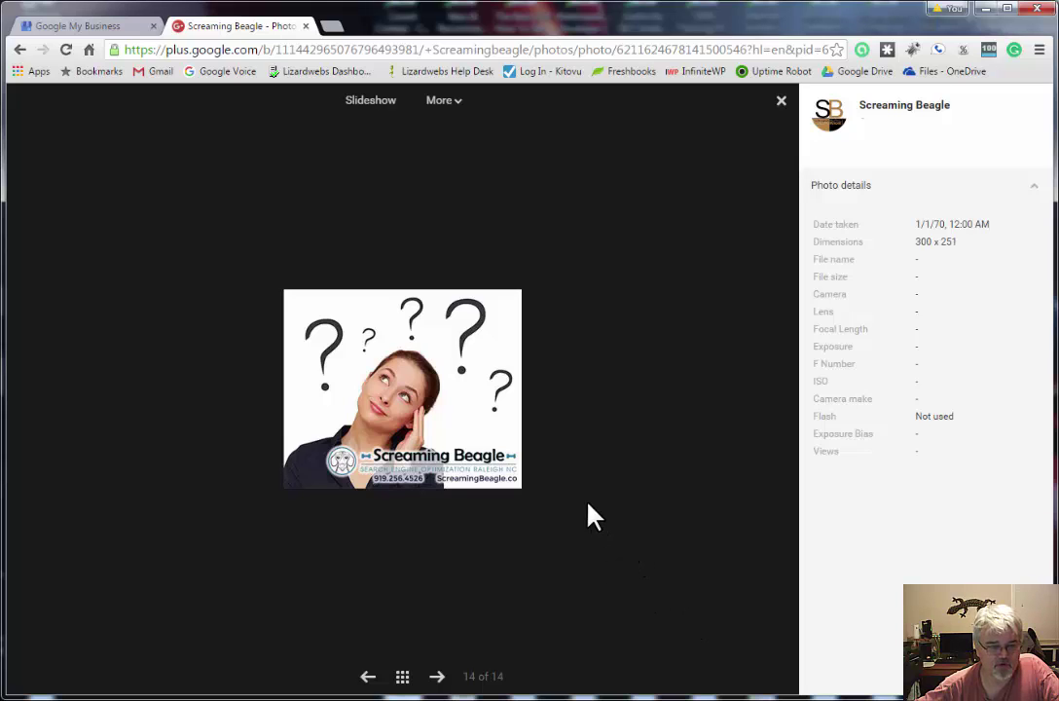
# Check the opened photo's additional options and the overview of all photos for a way to delete it, and close the viewer
pyautogui.click(446, 105)
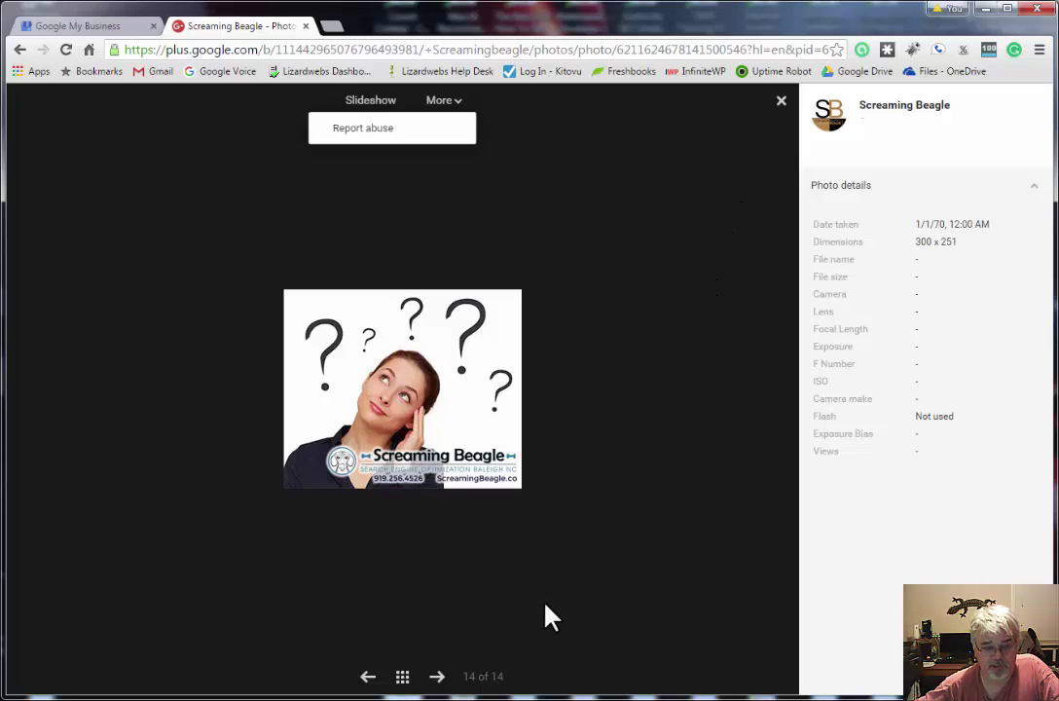
pyautogui.click(404, 678)
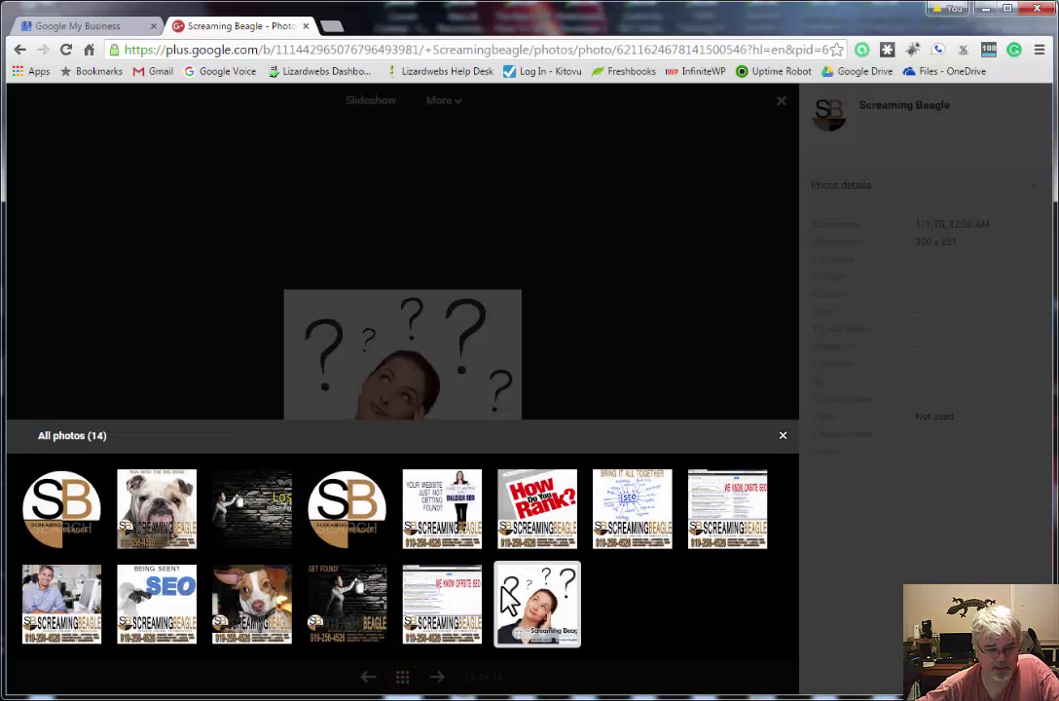
pyautogui.click(531, 611)
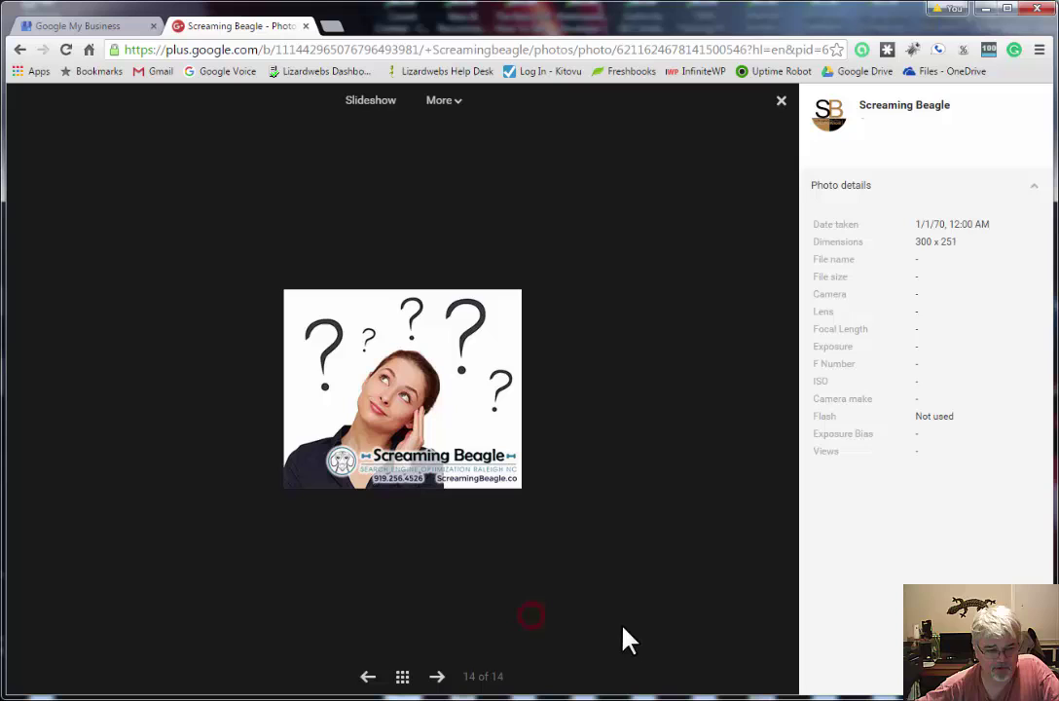
pyautogui.click(440, 681)
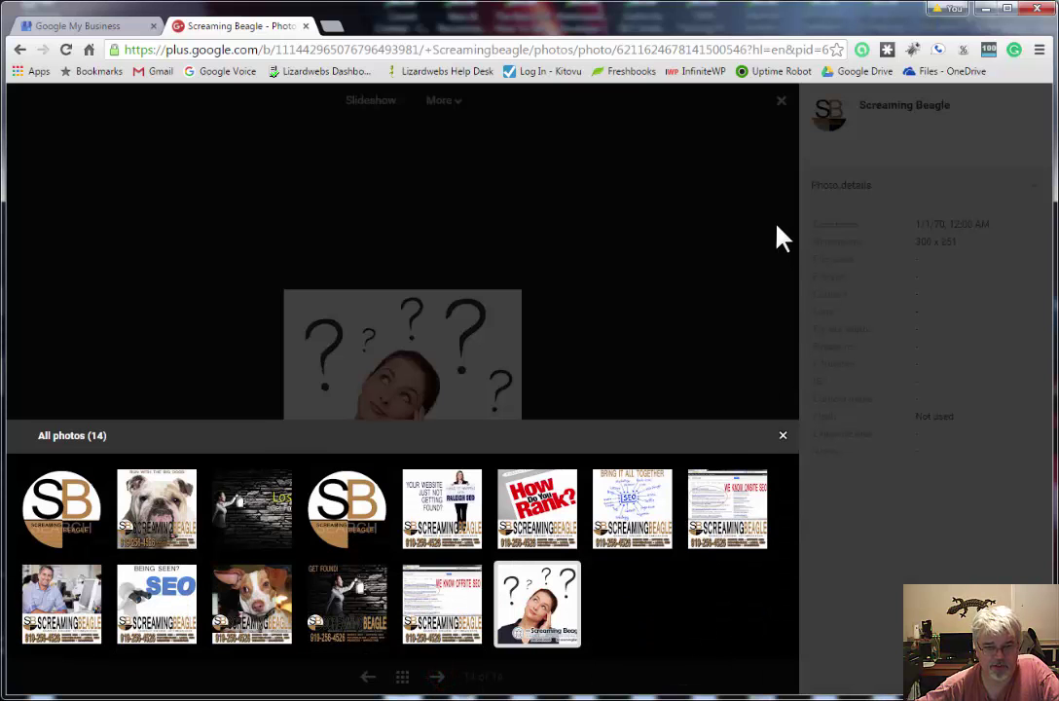
pyautogui.click(783, 435)
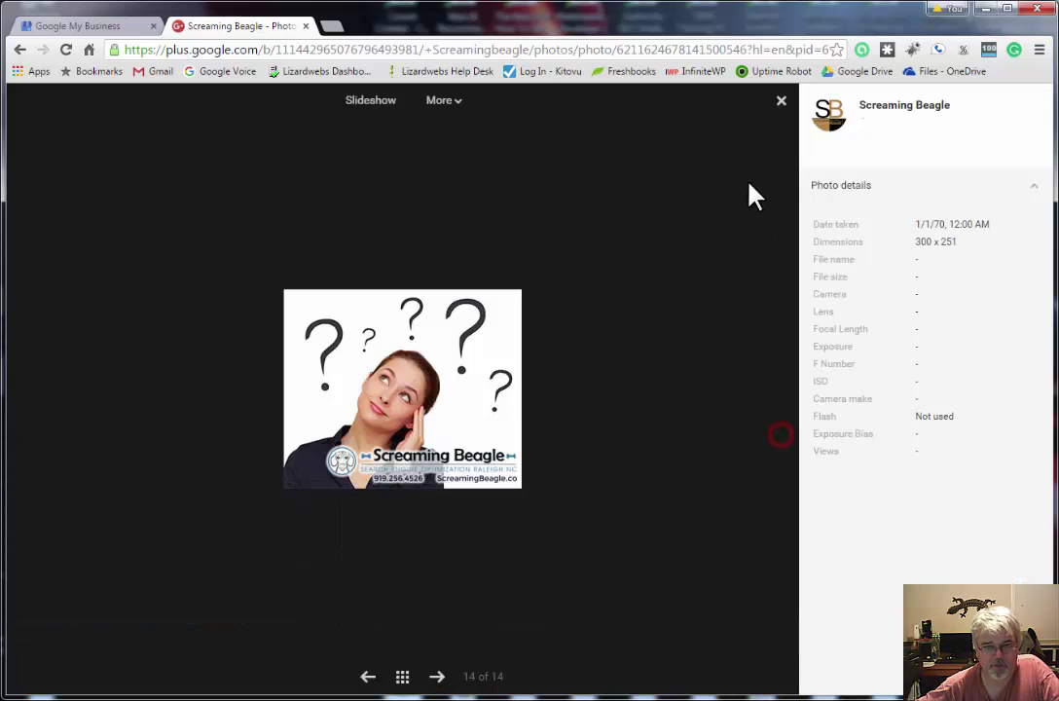
pyautogui.click(780, 103)
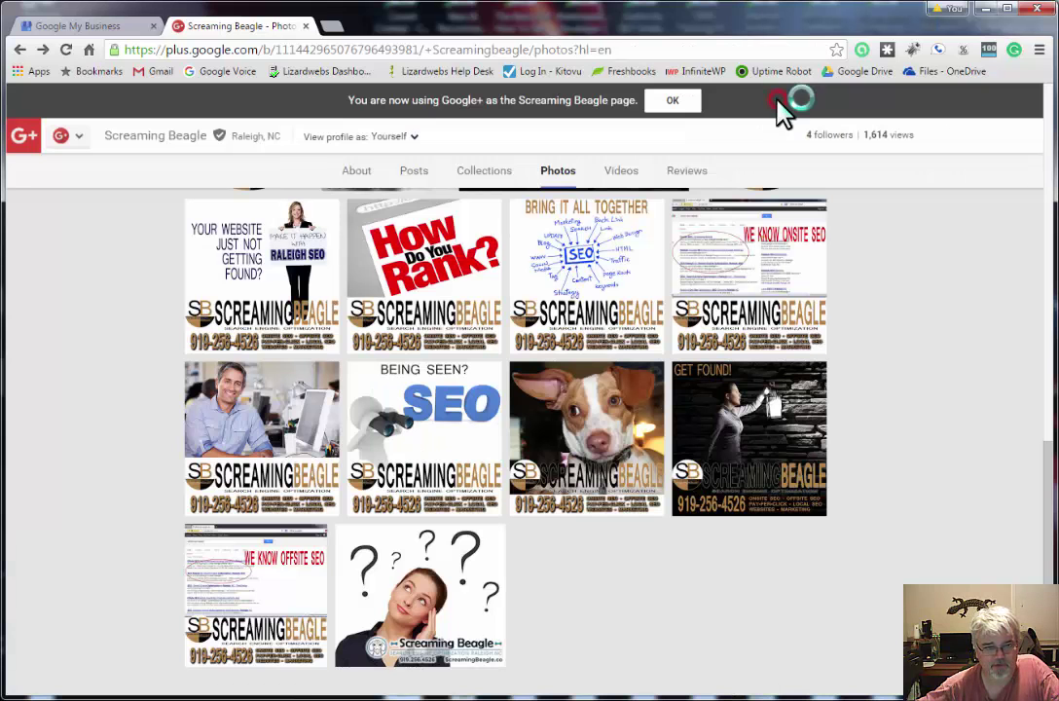
# Dismiss the notice about using Google+ as the page and open the Business photos album from the shared albums
pyautogui.scroll(10, 951, 384)
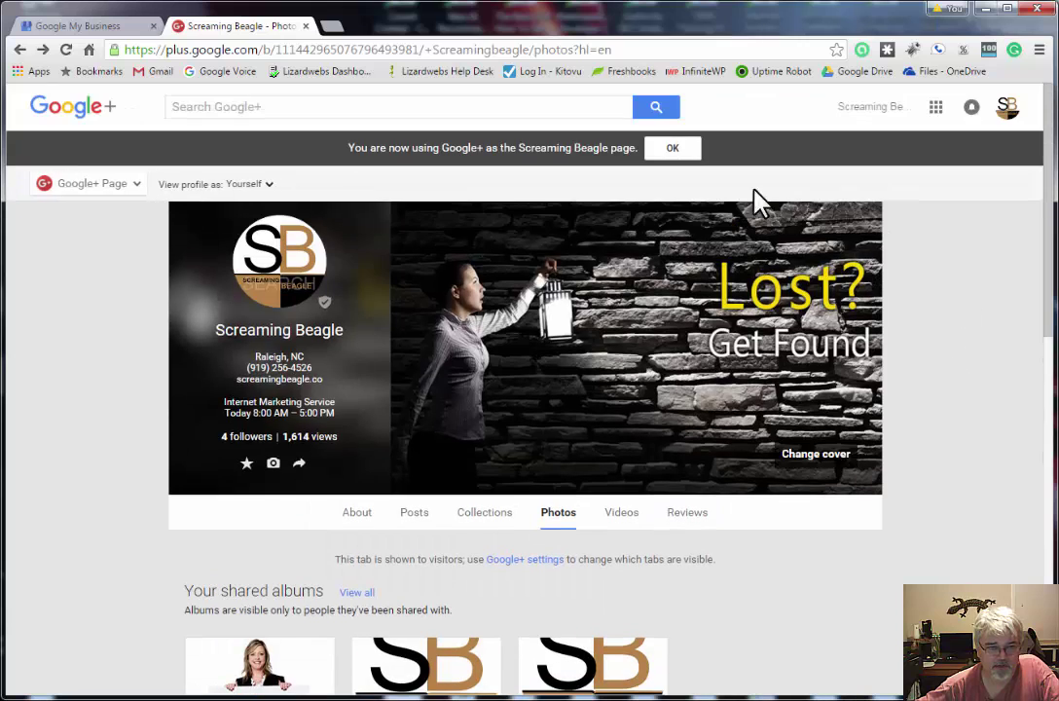
pyautogui.click(672, 148)
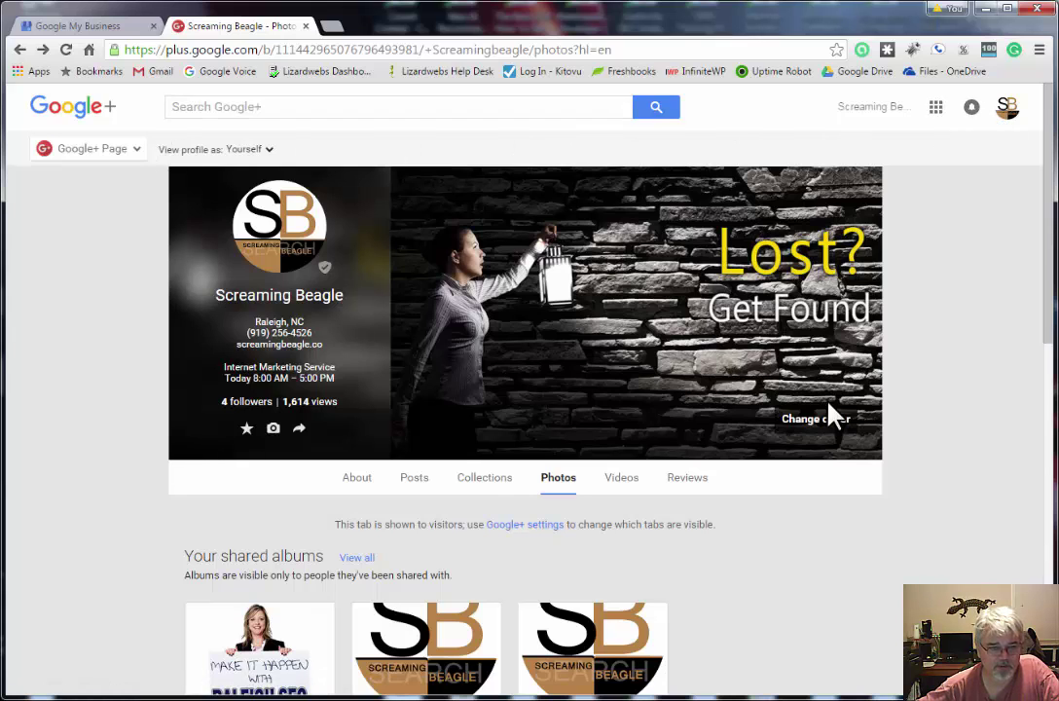
pyautogui.scroll(-2, 835, 438)
pyautogui.scroll(-1, 787, 473)
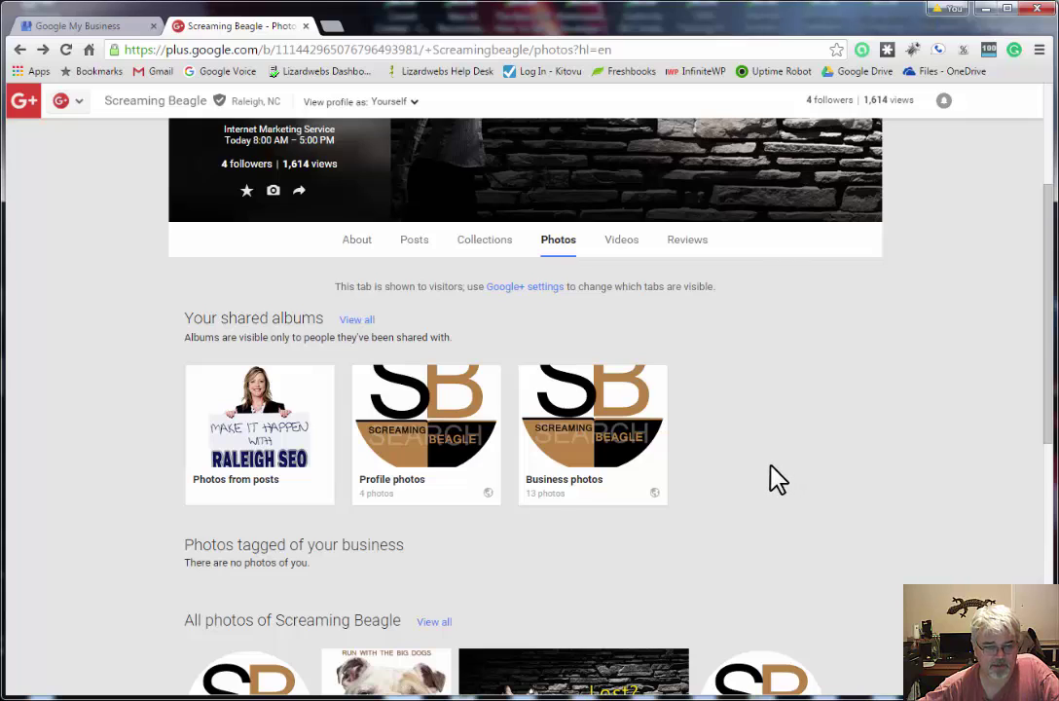
pyautogui.click(589, 440)
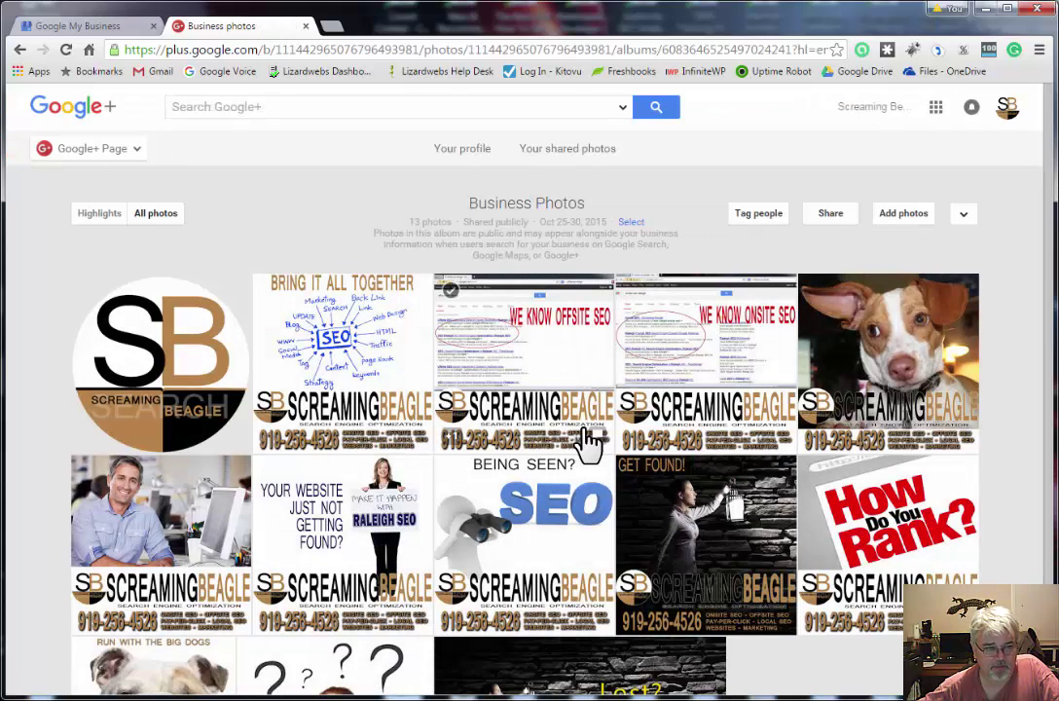
# Open the picture of the woman with question marks from the Business photos album and check its additional options
pyautogui.scroll(-2, 589, 440)
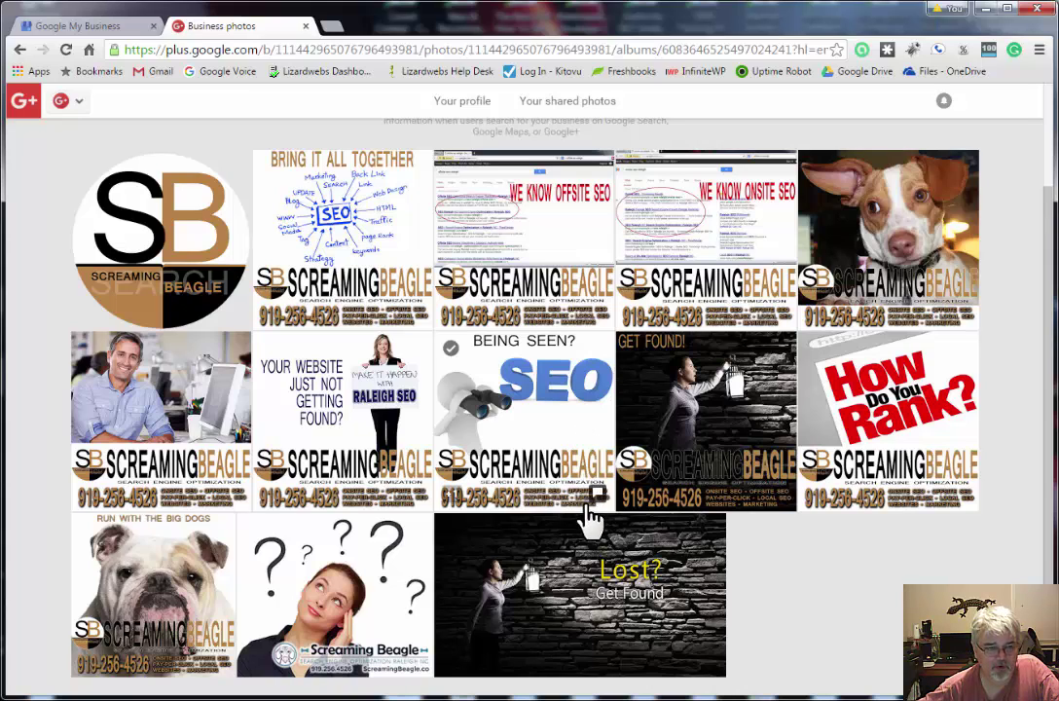
pyautogui.moveTo(584, 530)
pyautogui.moveTo(350, 604)
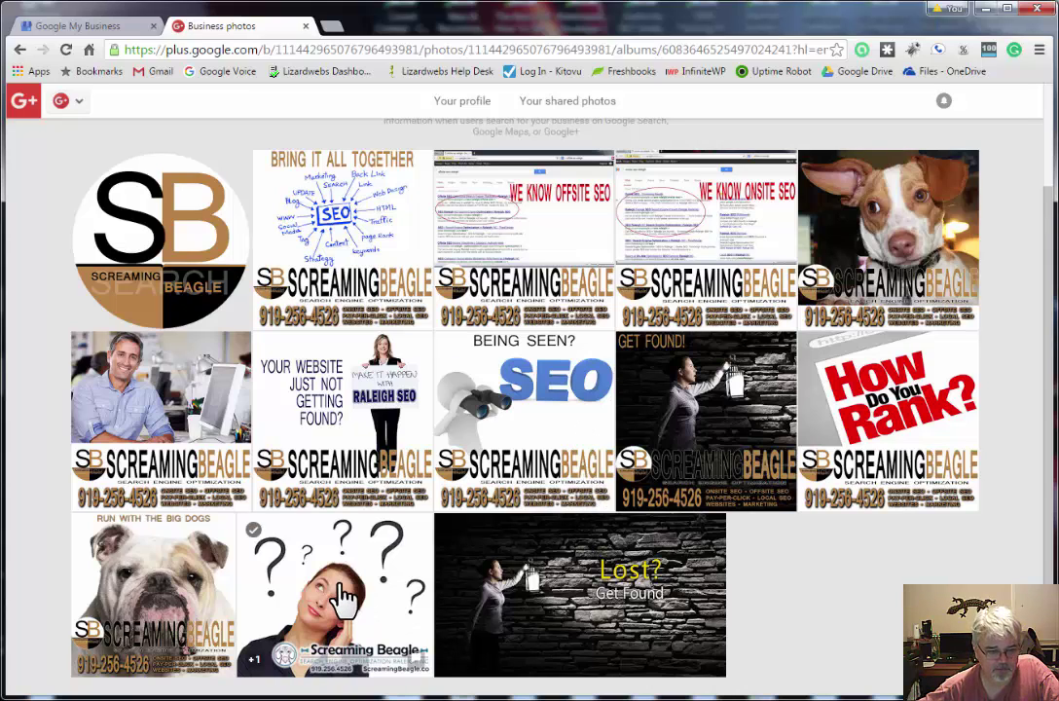
pyautogui.click(345, 599)
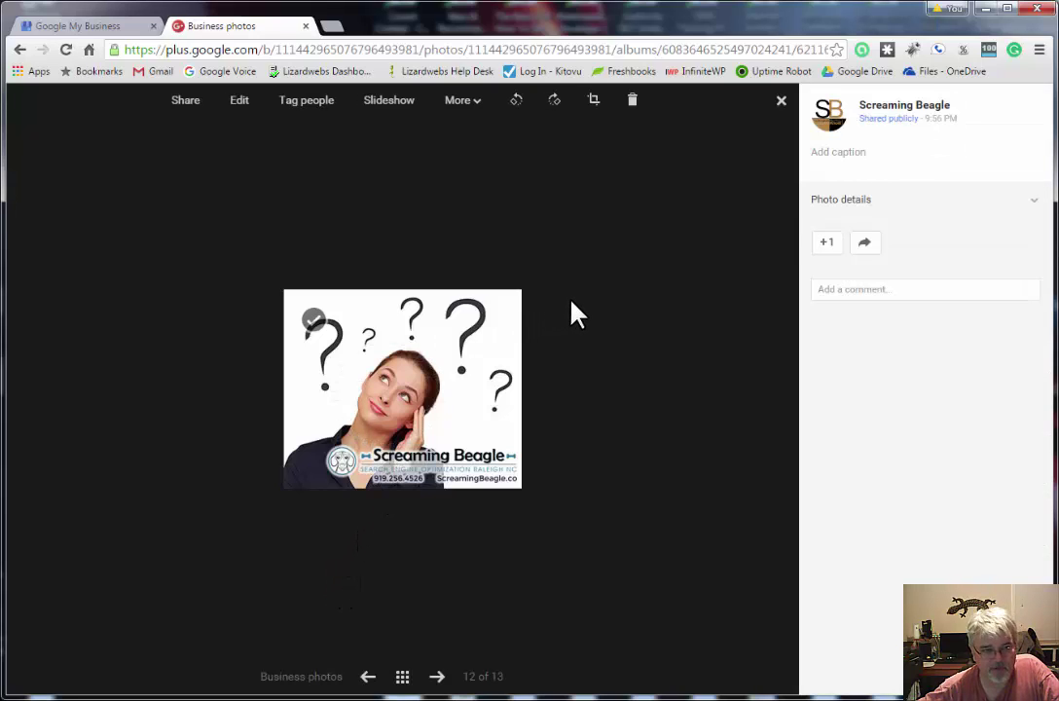
pyautogui.click(475, 107)
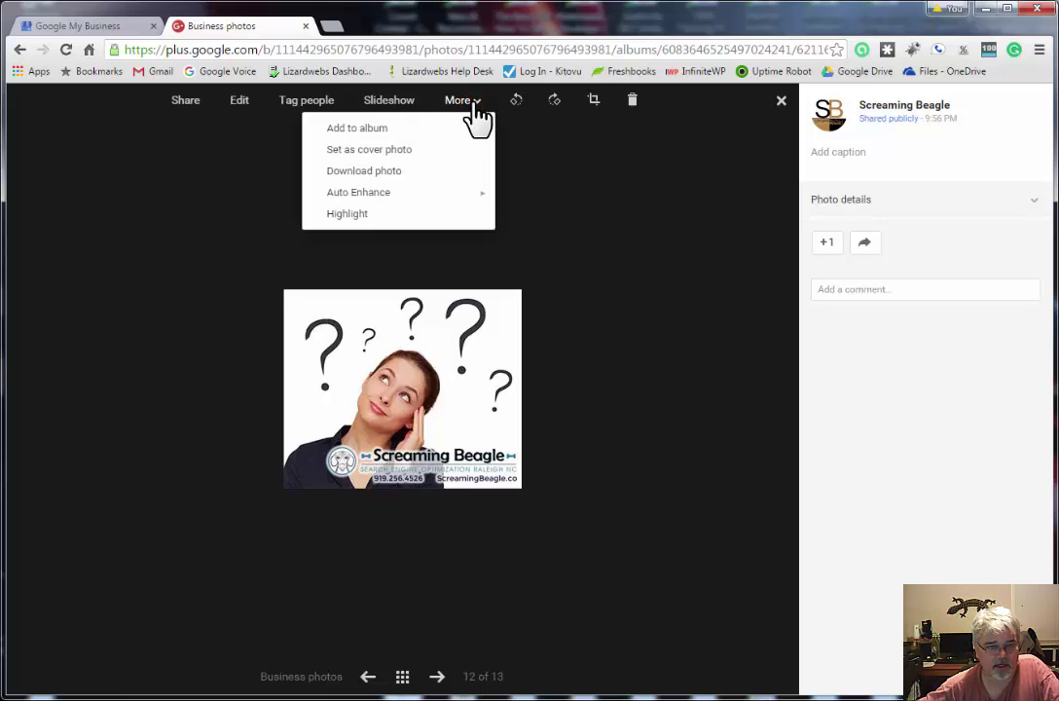
pyautogui.click(732, 309)
pyautogui.press('Right')
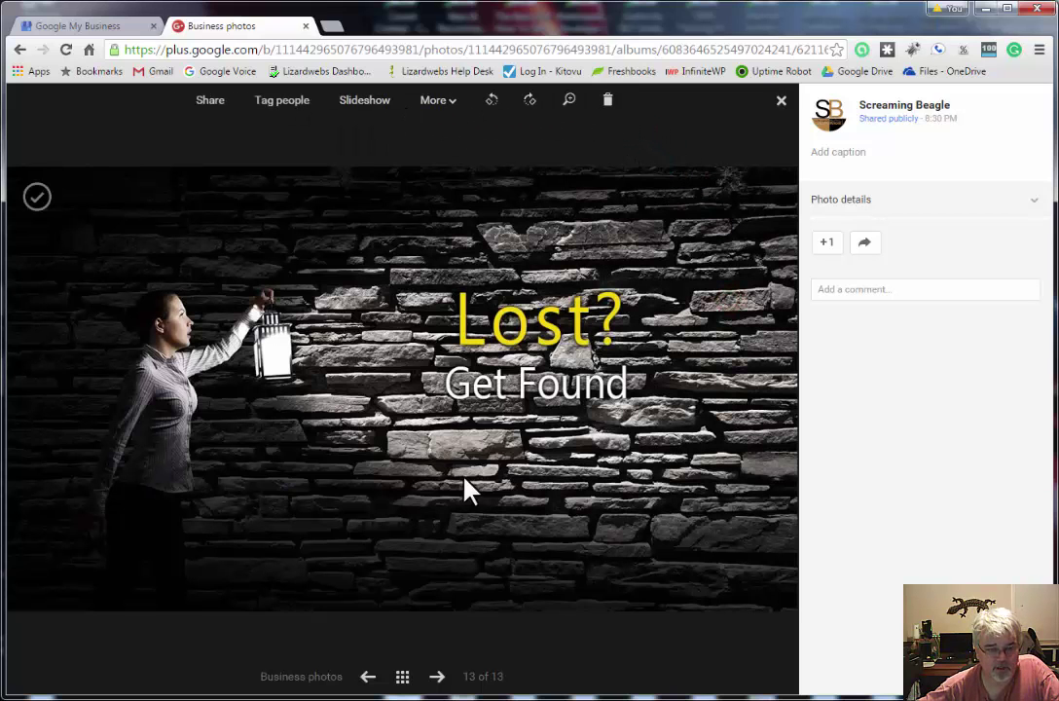
pyautogui.click(368, 676)
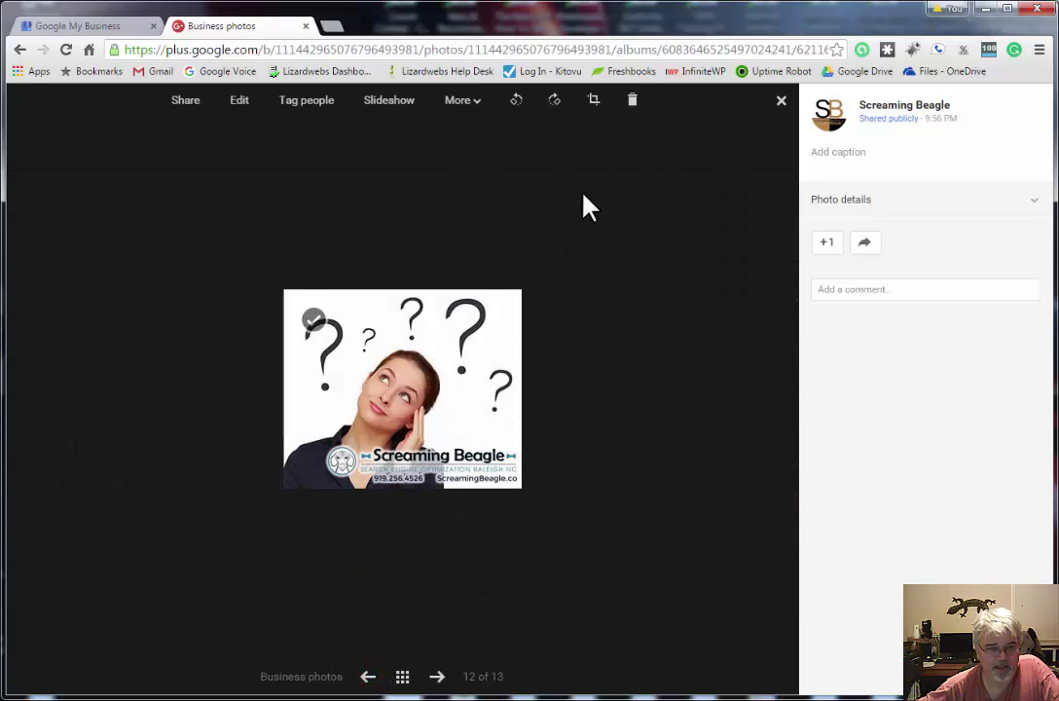
# Move the picture of the woman with question marks to the trash and return to the album
pyautogui.click(633, 100)
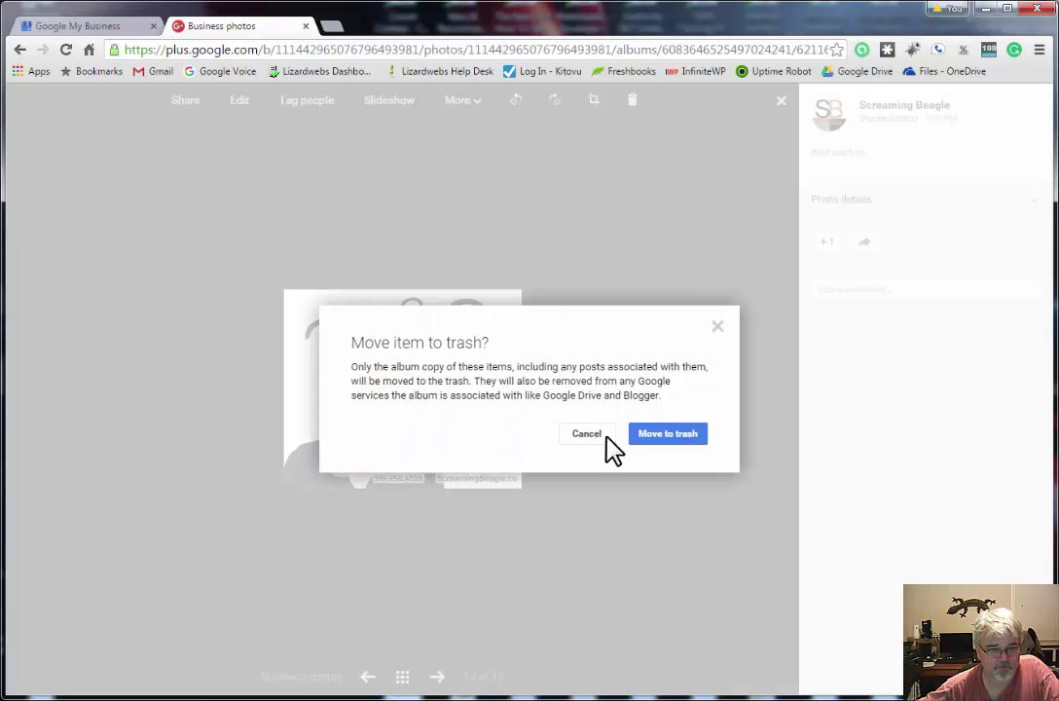
pyautogui.click(677, 436)
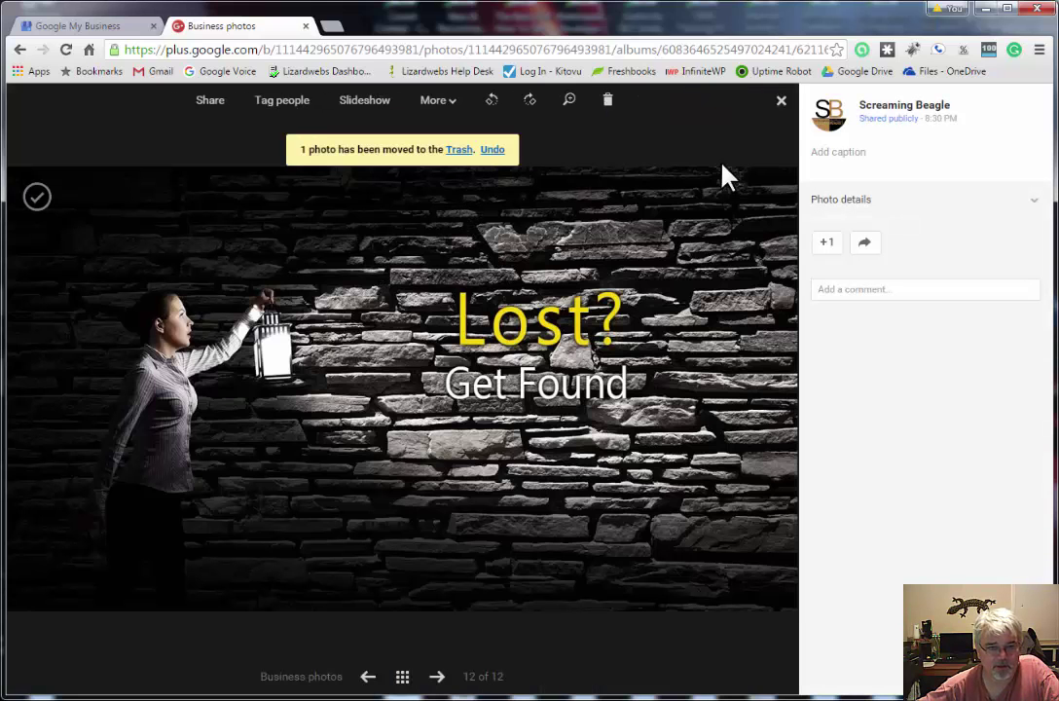
pyautogui.click(780, 101)
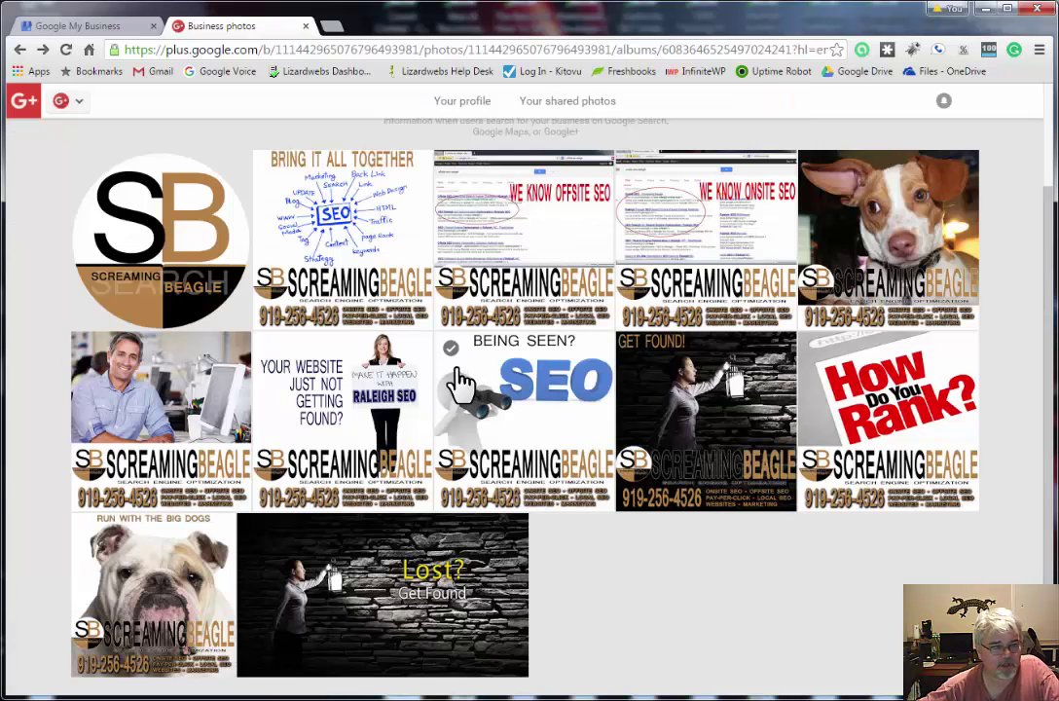